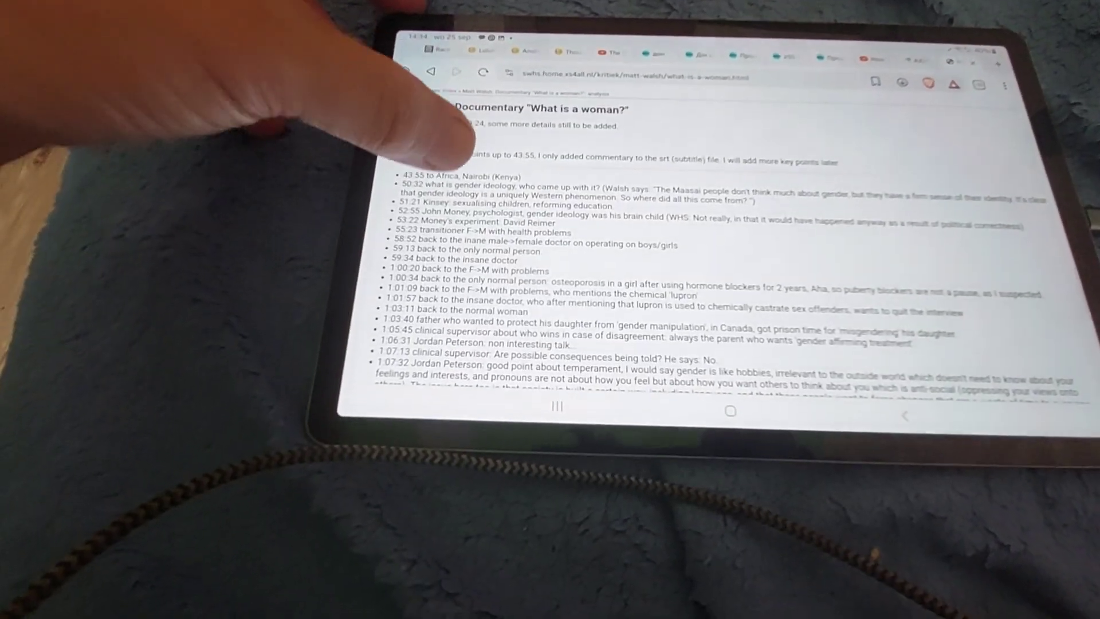
{"action": "scroll", "coordinate": [447, 232], "scroll_direction": "down", "scroll_amount": 5}
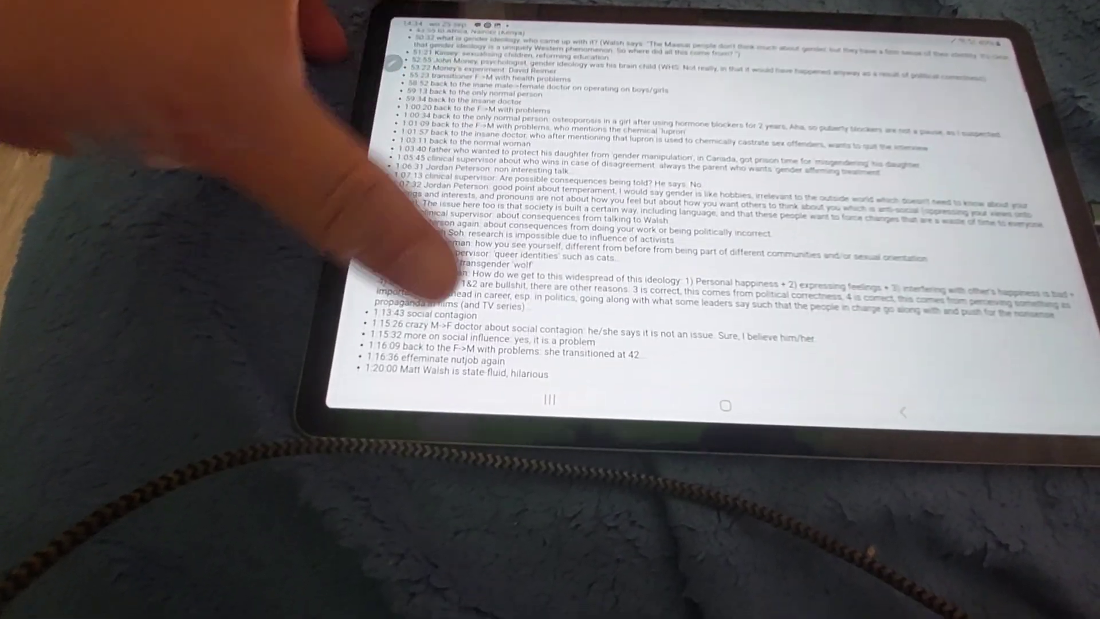
{"action": "scroll", "coordinate": [447, 283], "scroll_direction": "down", "scroll_amount": 6}
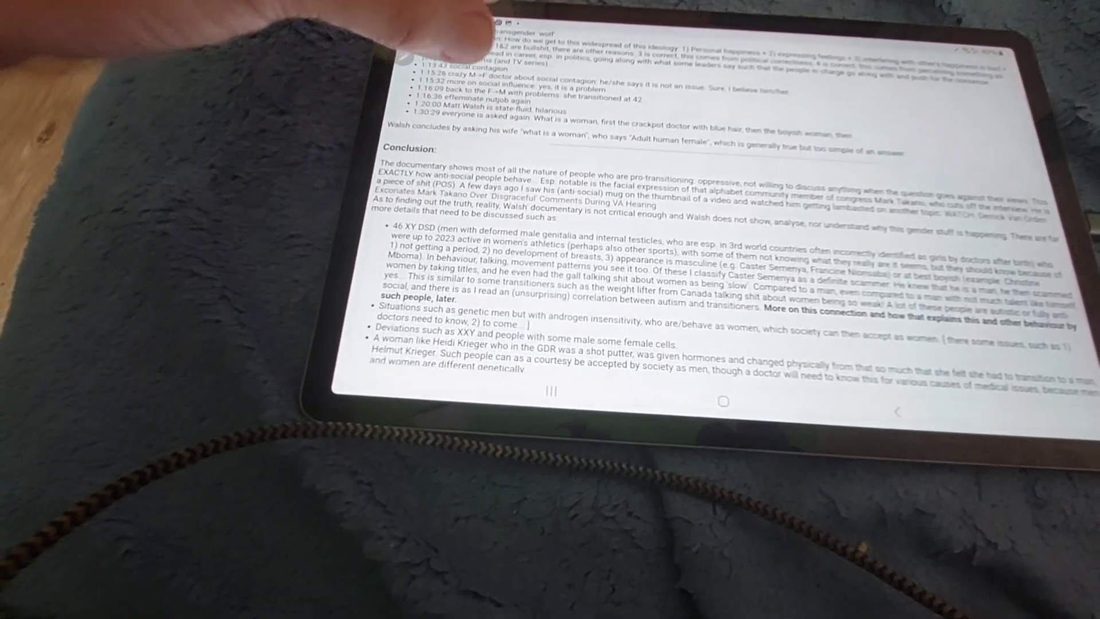
{"action": "scroll", "coordinate": [465, 86], "scroll_direction": "up", "scroll_amount": 10}
{"action": "scroll", "coordinate": [443, 207], "scroll_direction": "down", "scroll_amount": 5}
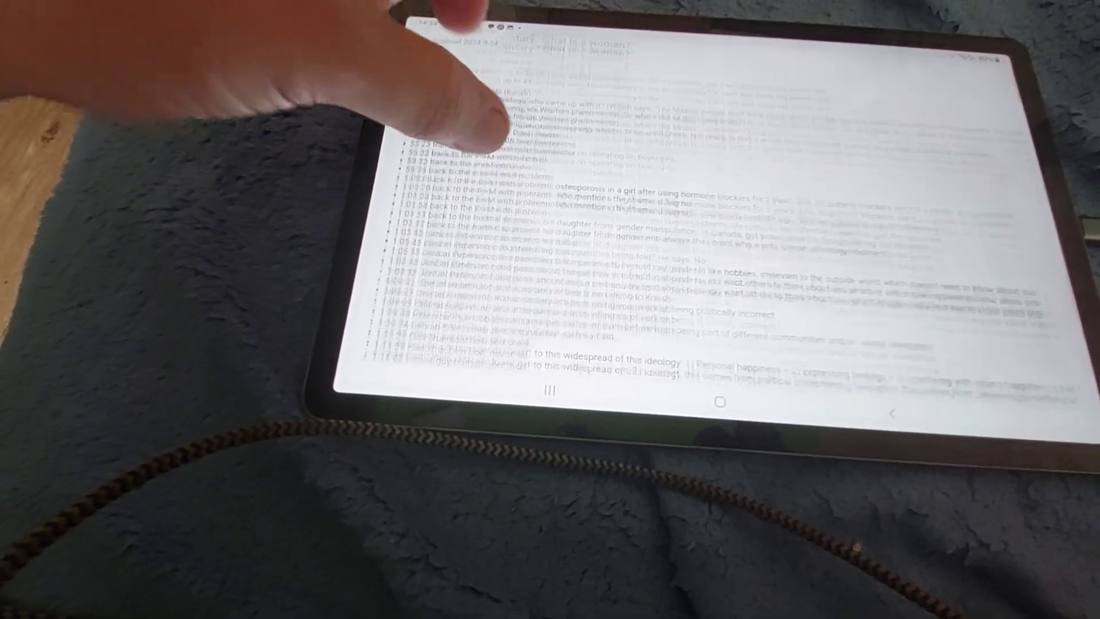
{"action": "scroll", "coordinate": [494, 129], "scroll_direction": "down", "scroll_amount": 2}
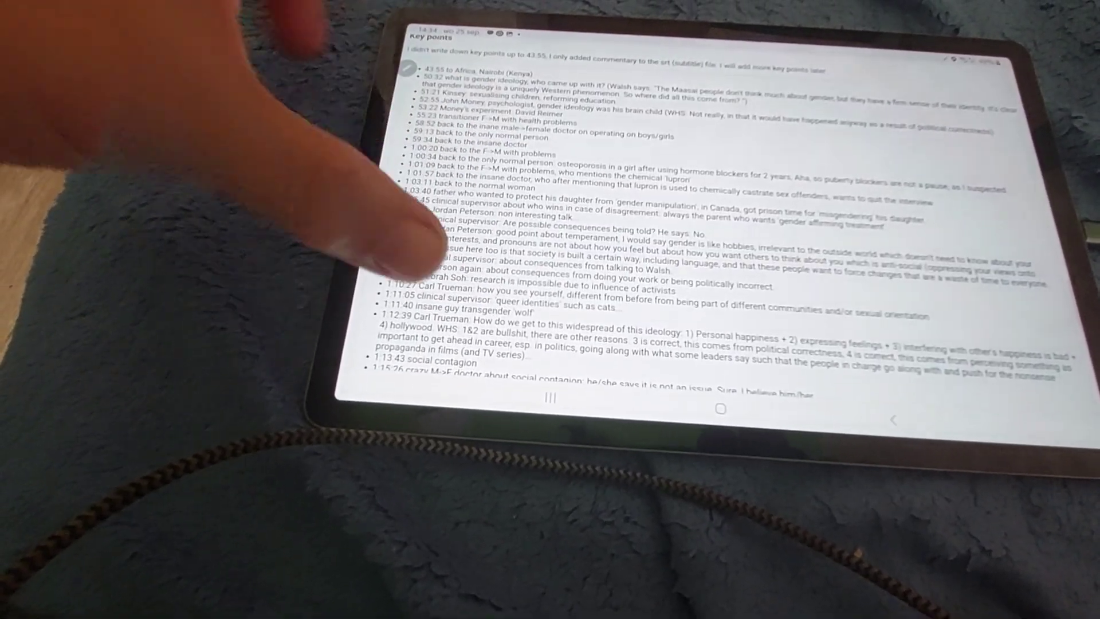
{"action": "scroll", "coordinate": [442, 232], "scroll_direction": "down", "scroll_amount": 3}
{"action": "scroll", "coordinate": [456, 112], "scroll_direction": "down", "scroll_amount": 10}
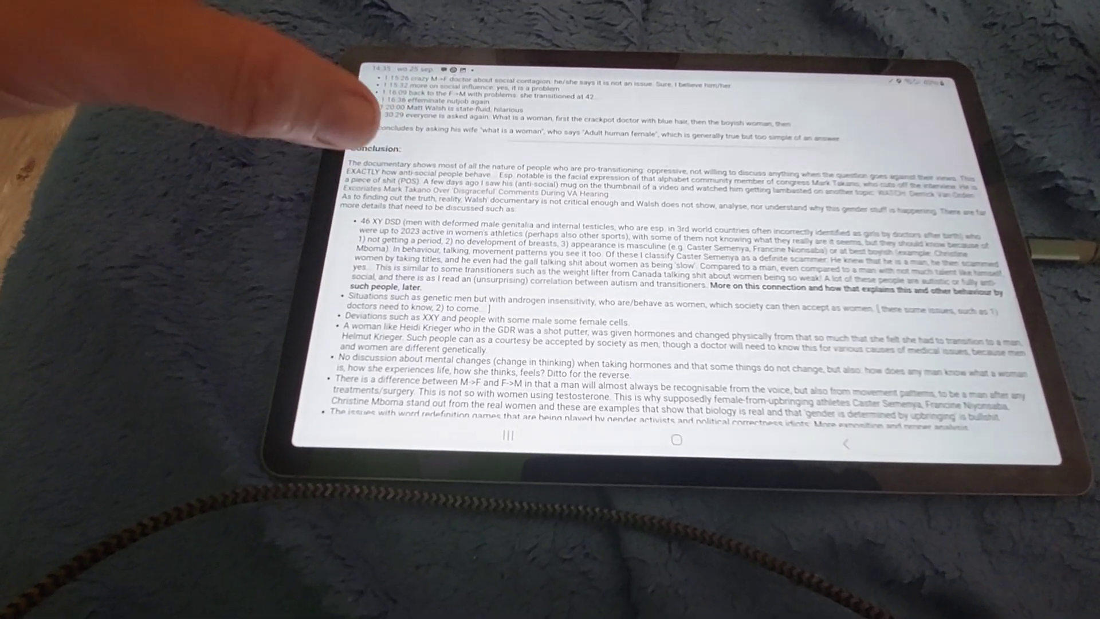
{"action": "scroll", "coordinate": [412, 172], "scroll_direction": "down", "scroll_amount": 3}
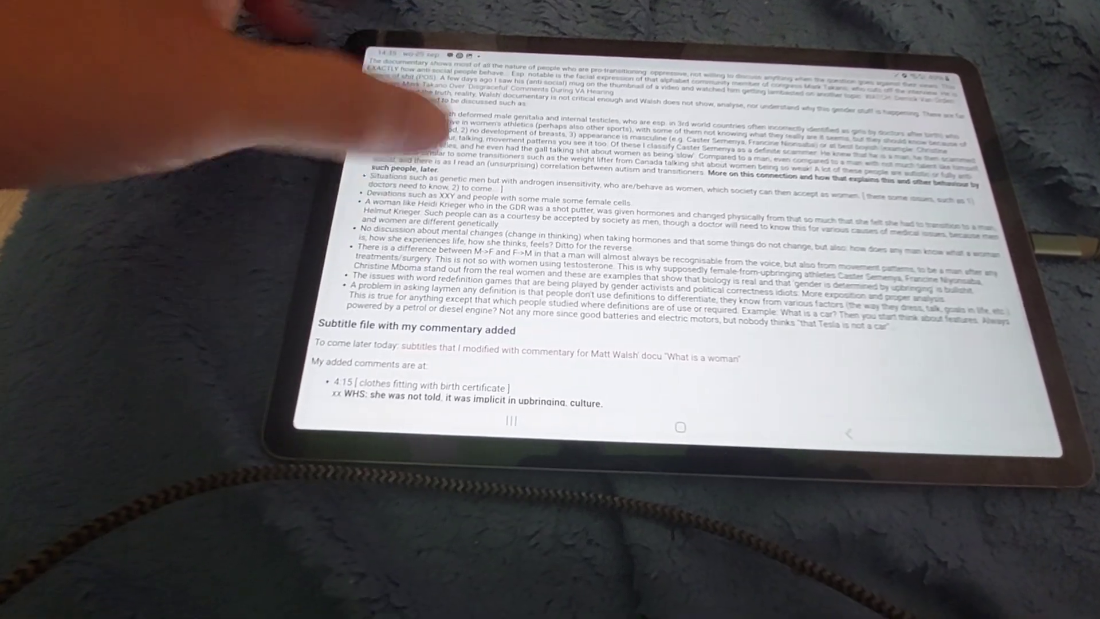
{"action": "scroll", "coordinate": [413, 172], "scroll_direction": "down", "scroll_amount": 10}
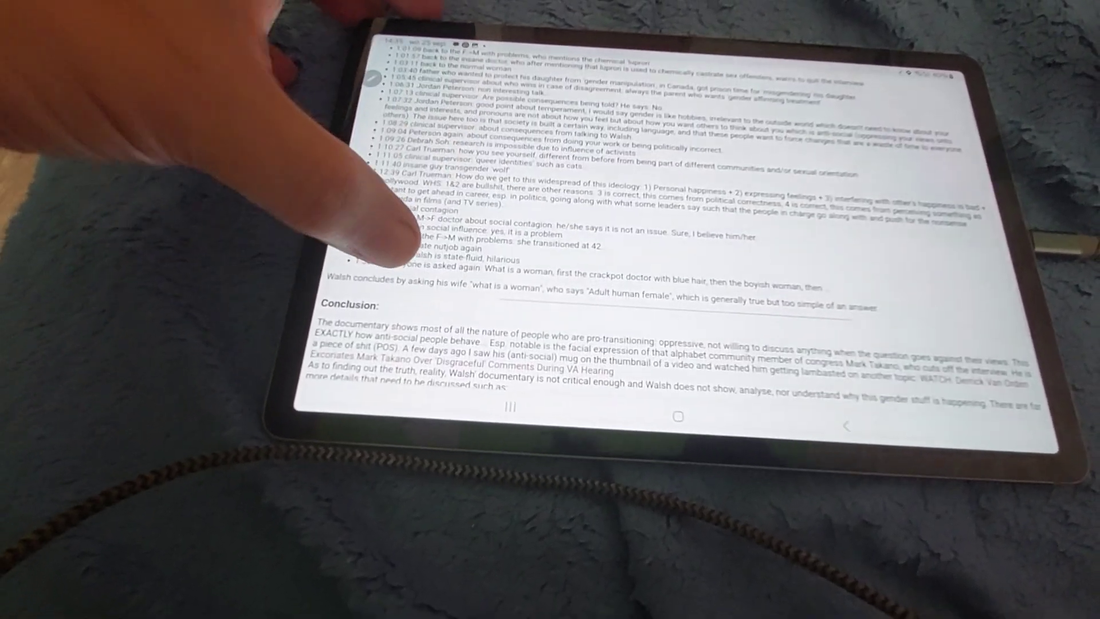
{"action": "scroll", "coordinate": [447, 241], "scroll_direction": "down", "scroll_amount": 3}
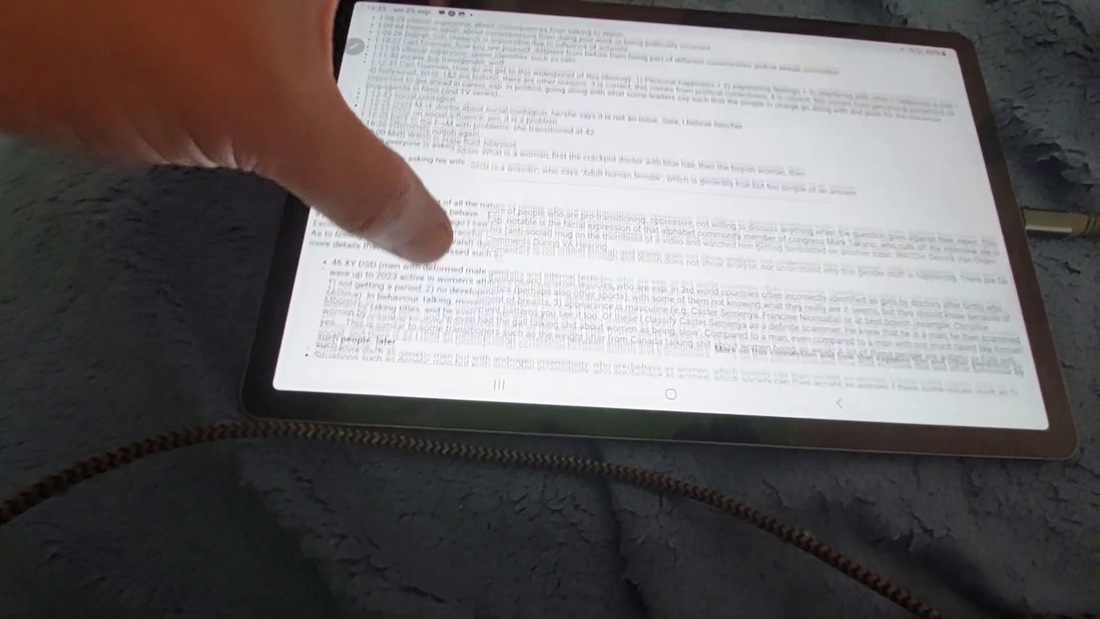
{"action": "scroll", "coordinate": [404, 233], "scroll_direction": "down", "scroll_amount": 3}
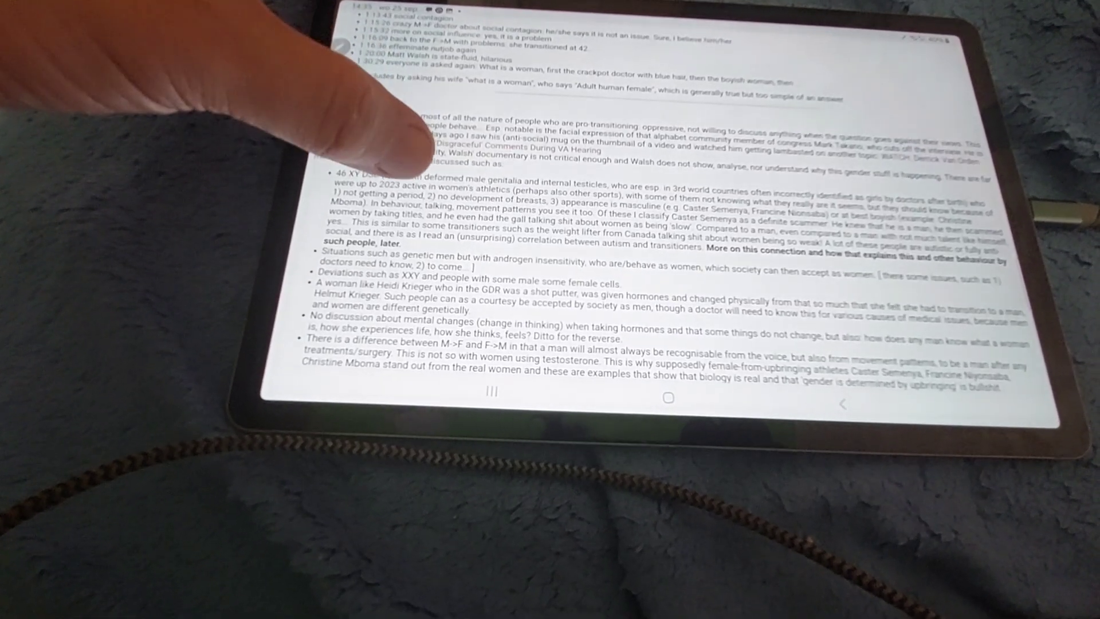
{"action": "scroll", "coordinate": [421, 176], "scroll_direction": "up", "scroll_amount": 2}
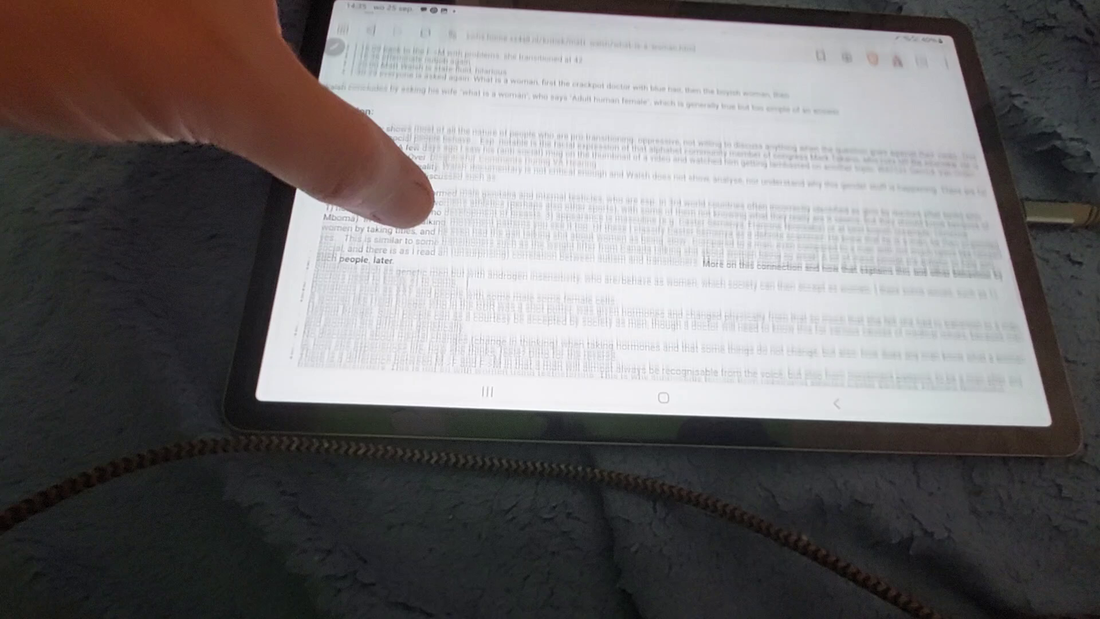
{"action": "scroll", "coordinate": [421, 210], "scroll_direction": "down", "scroll_amount": 2}
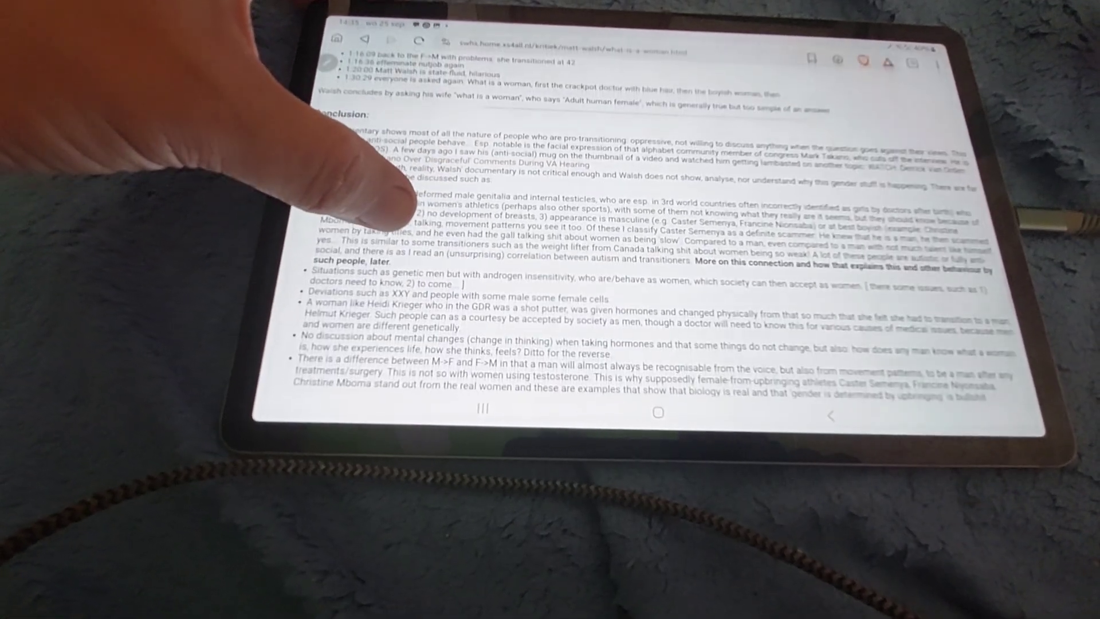
{"action": "scroll", "coordinate": [404, 172], "scroll_direction": "up", "scroll_amount": 3}
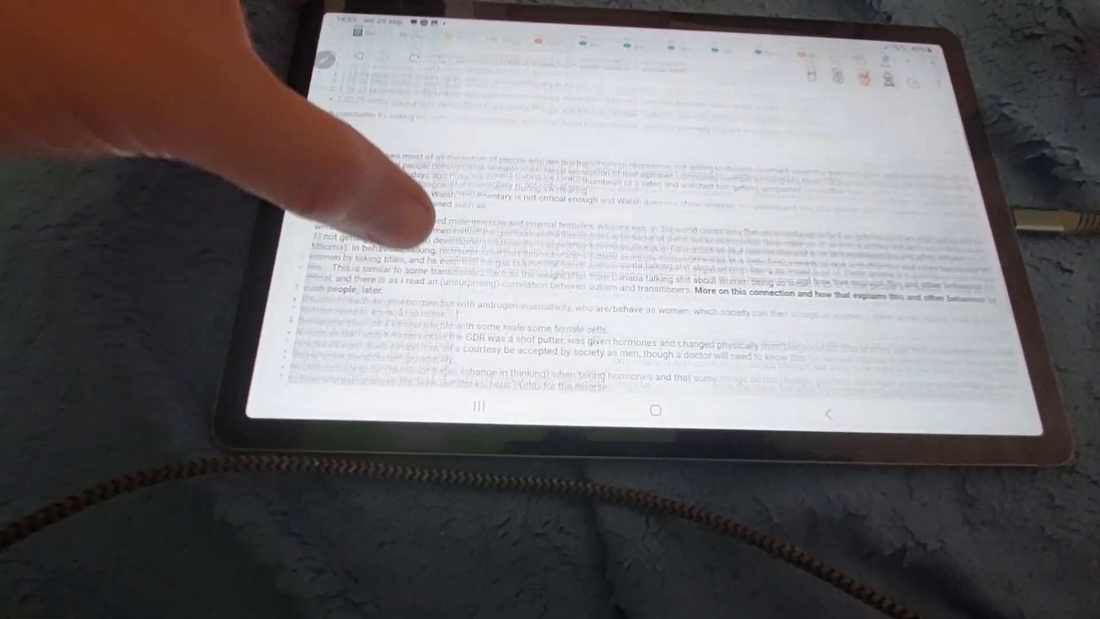
{"action": "scroll", "coordinate": [405, 177], "scroll_direction": "up", "scroll_amount": 2}
{"action": "scroll", "coordinate": [413, 180], "scroll_direction": "down", "scroll_amount": 2}
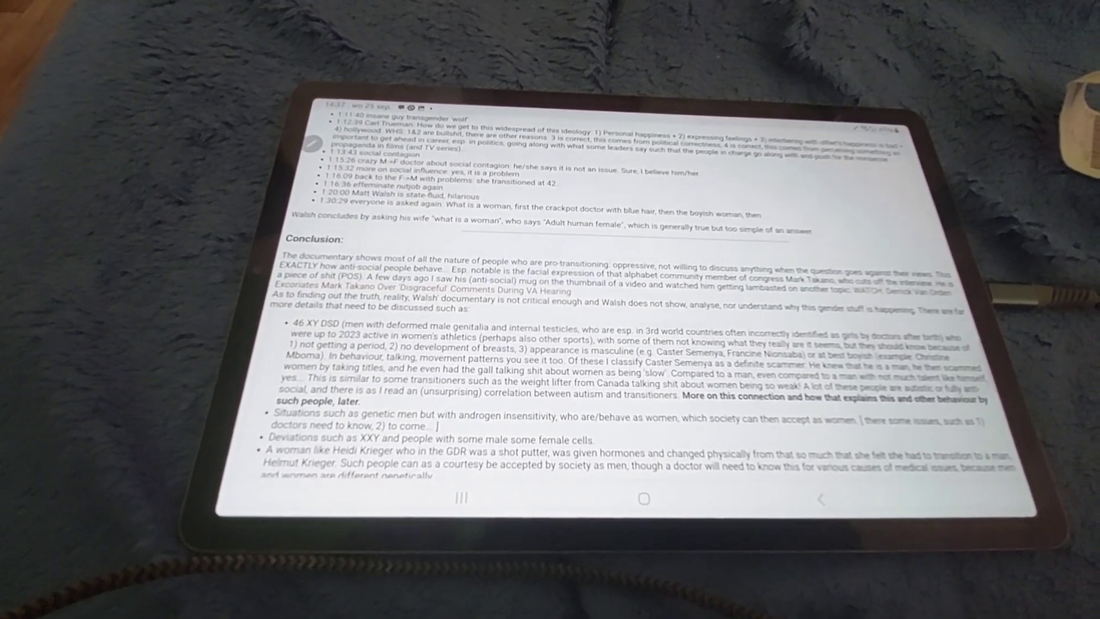
{"action": "scroll", "coordinate": [369, 307], "scroll_direction": "up", "scroll_amount": 15}
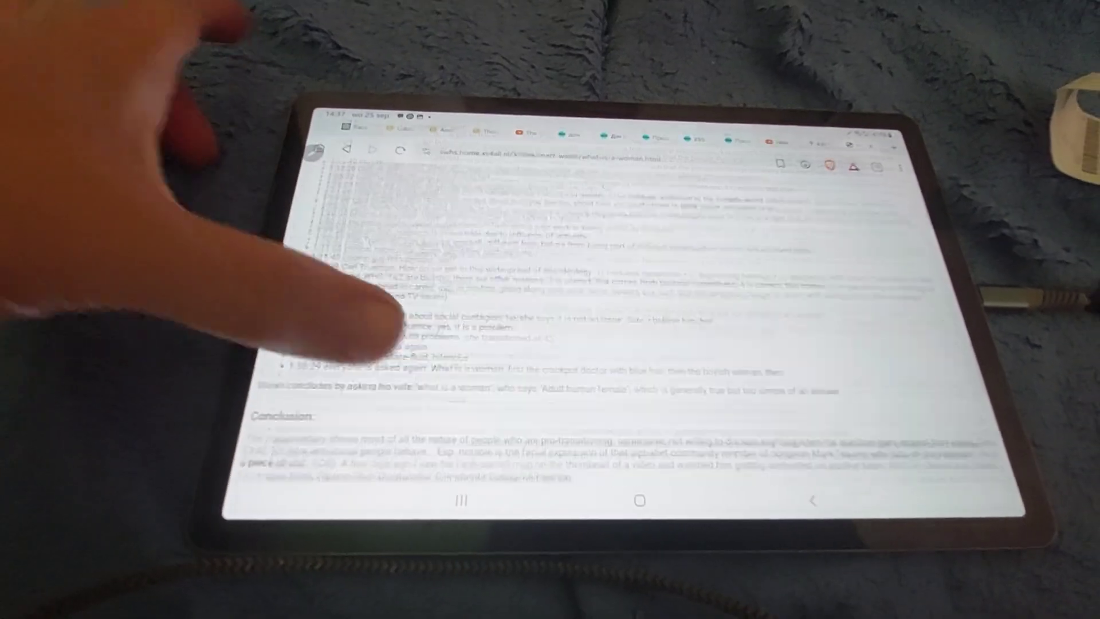
{"action": "scroll", "coordinate": [370, 318], "scroll_direction": "down", "scroll_amount": 10}
{"action": "scroll", "coordinate": [370, 129], "scroll_direction": "up", "scroll_amount": 5}
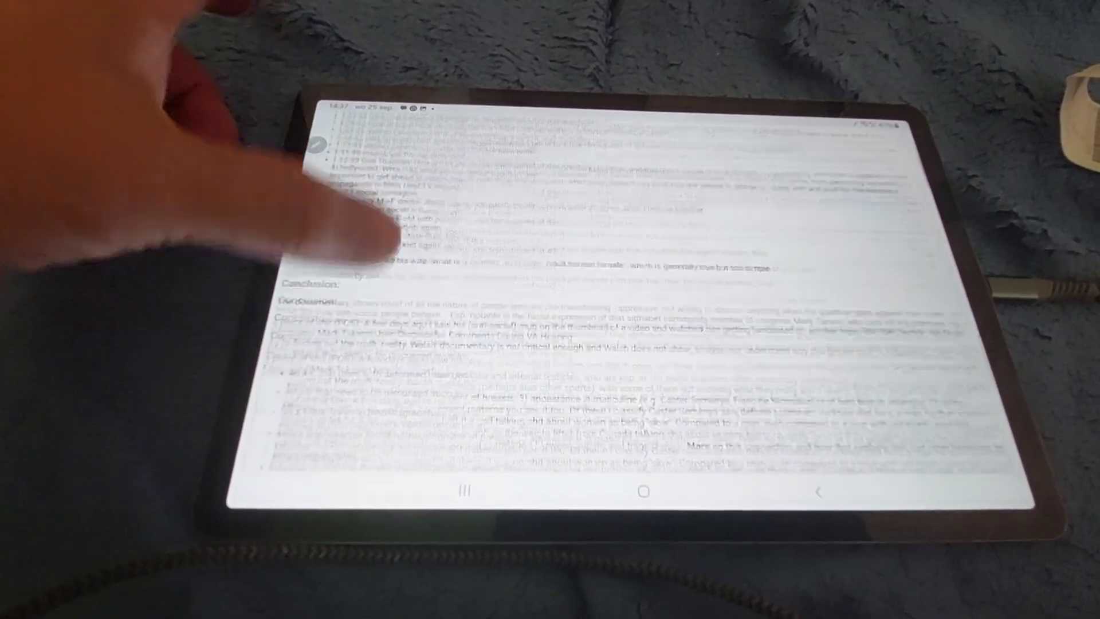
{"action": "scroll", "coordinate": [378, 285], "scroll_direction": "up", "scroll_amount": 5}
{"action": "scroll", "coordinate": [301, 301], "scroll_direction": "up", "scroll_amount": 3}
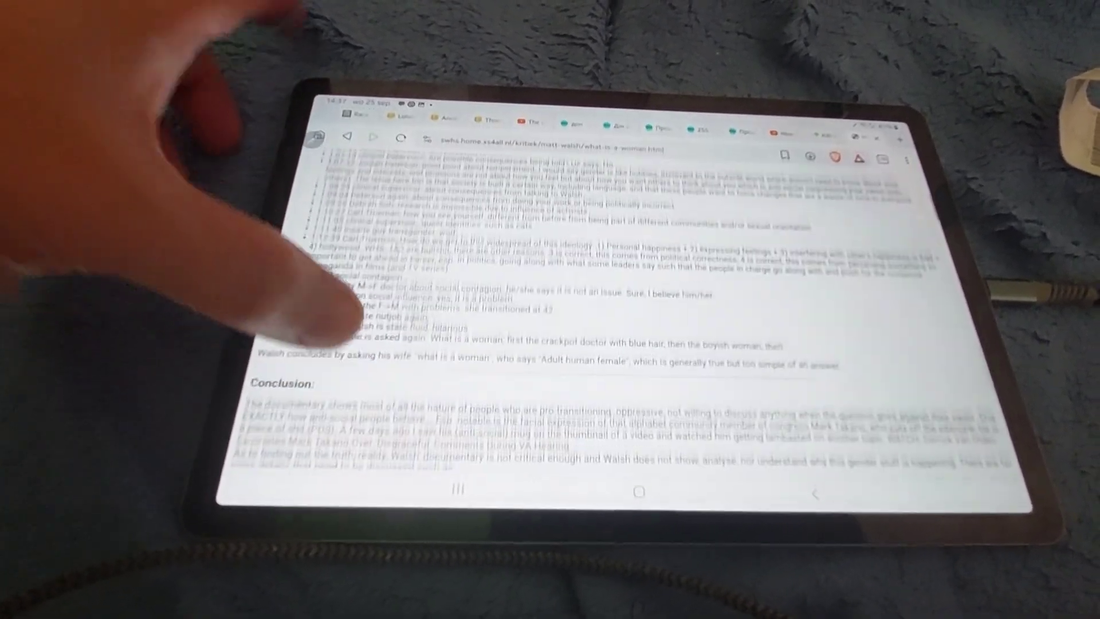
{"action": "scroll", "coordinate": [258, 258], "scroll_direction": "down", "scroll_amount": 5}
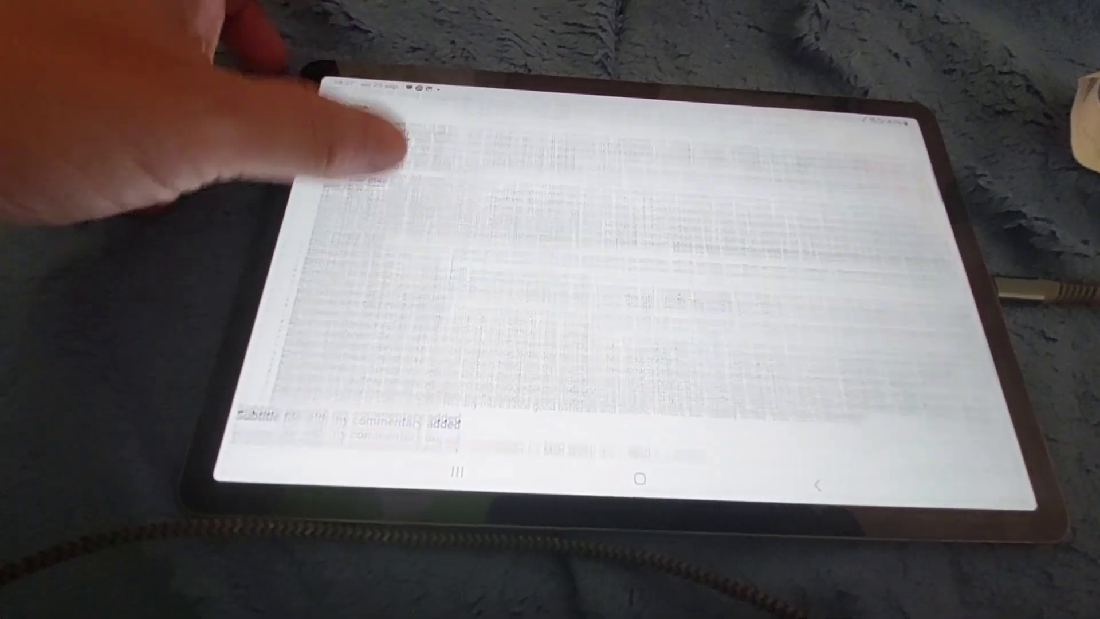
{"action": "scroll", "coordinate": [396, 296], "scroll_direction": "down", "scroll_amount": 3}
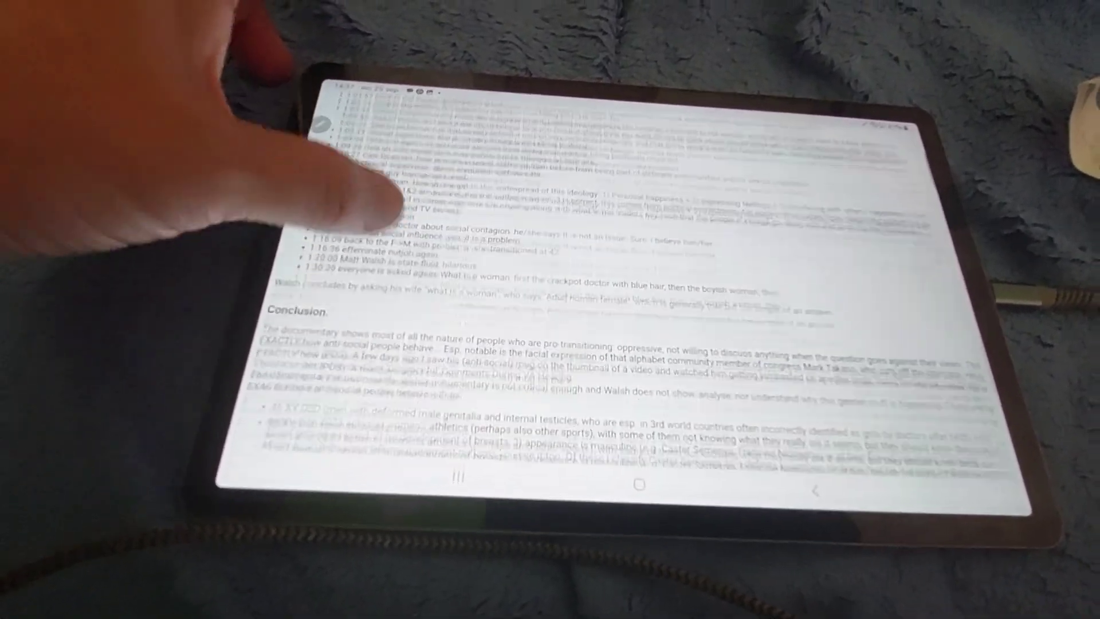
{"action": "scroll", "coordinate": [413, 224], "scroll_direction": "down", "scroll_amount": 3}
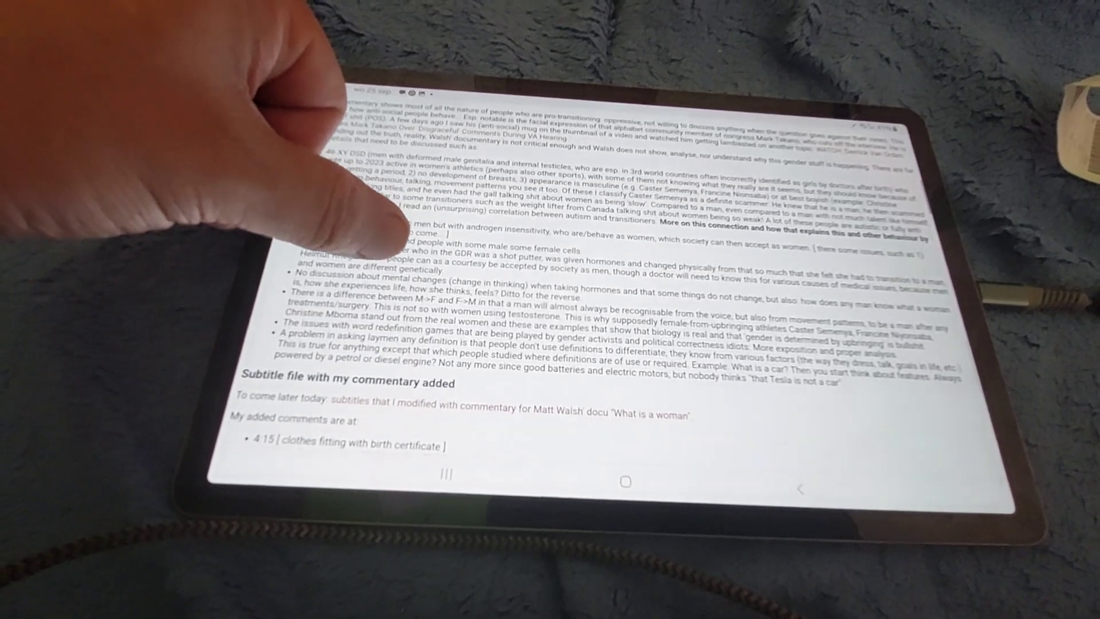
{"action": "scroll", "coordinate": [387, 250], "scroll_direction": "up", "scroll_amount": 2}
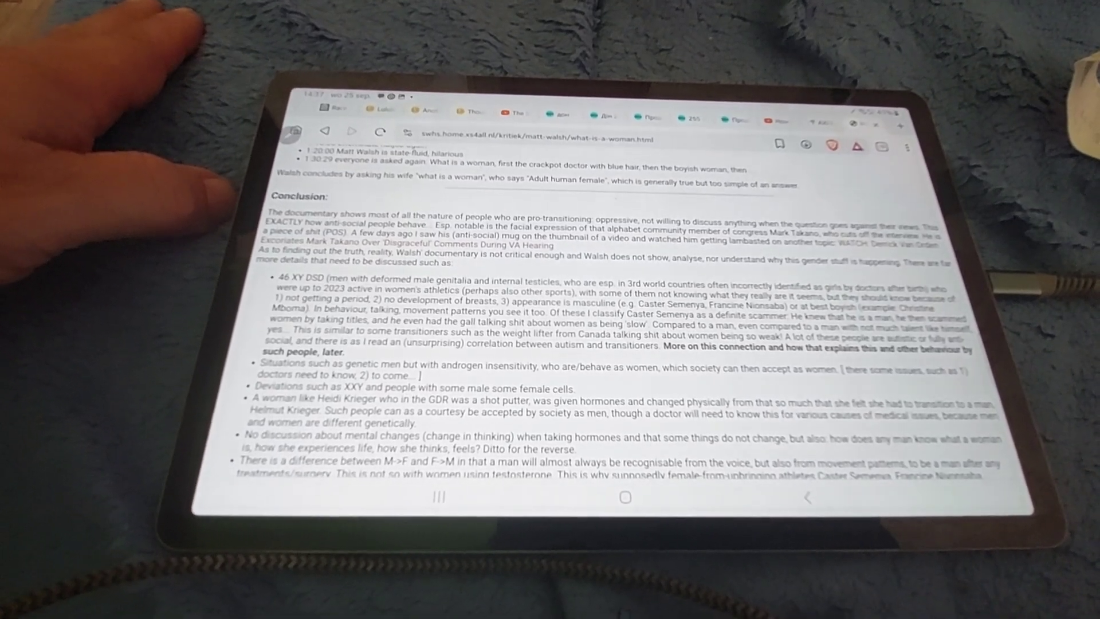
{"action": "scroll", "coordinate": [601, 328], "scroll_direction": "up", "scroll_amount": 2}
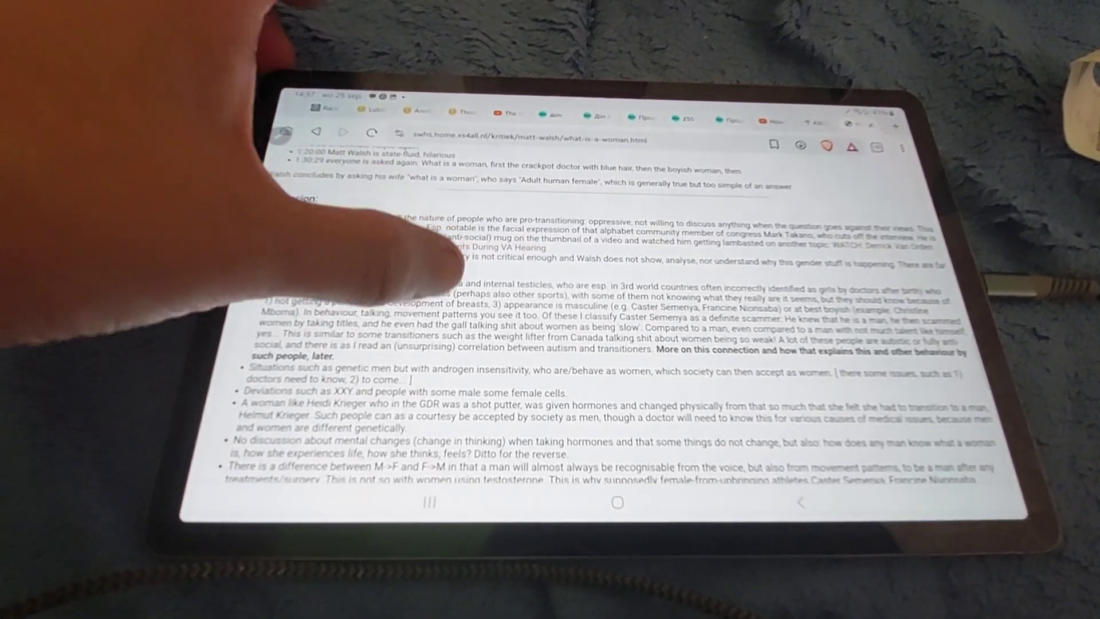